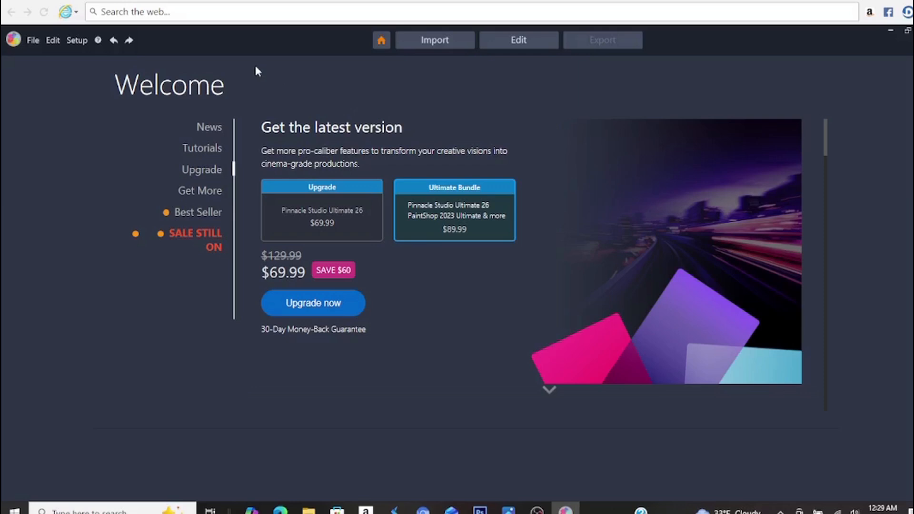
# Create a new movie project without saving the previous one, and hide the audio mixer controls in the timeline track headers.
pyautogui.click(32, 41)
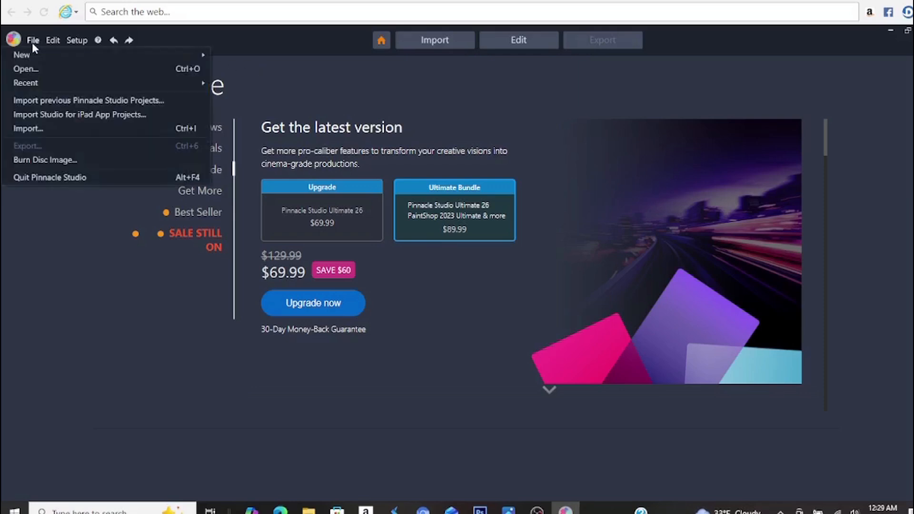
pyautogui.moveTo(78, 53)
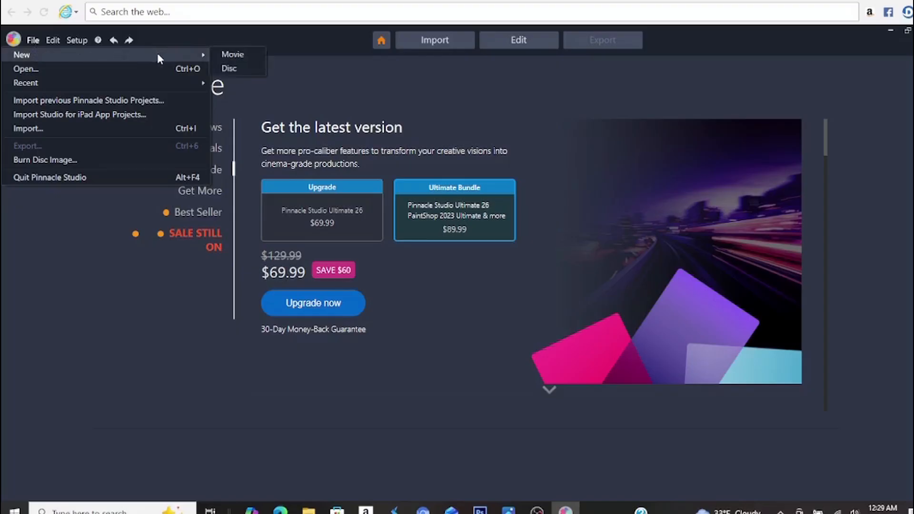
pyautogui.click(228, 55)
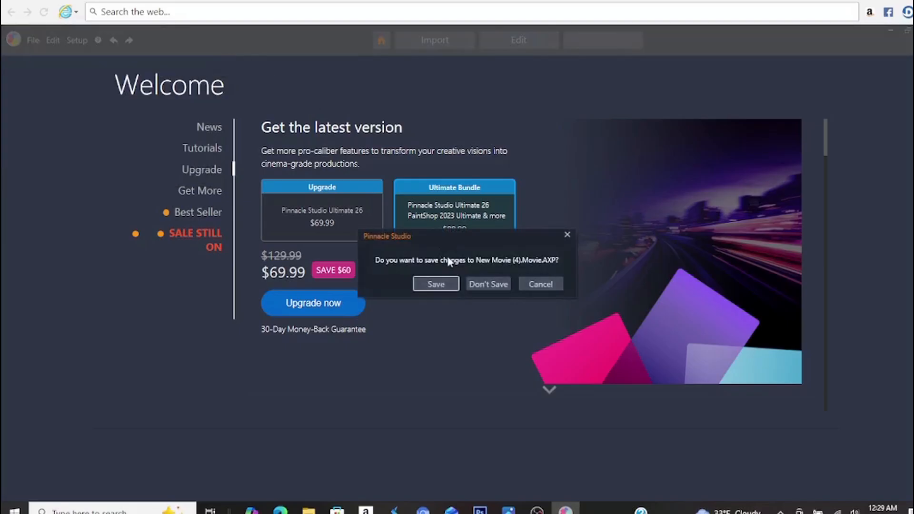
pyautogui.click(483, 284)
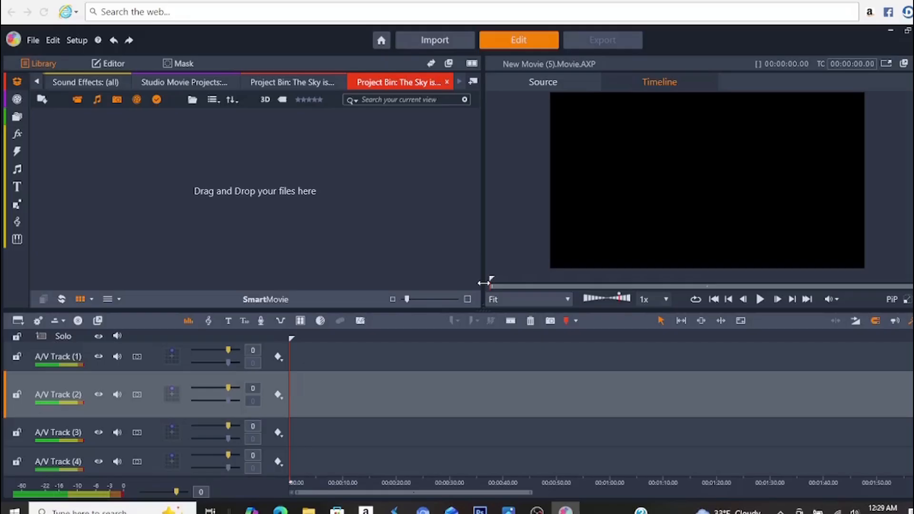
pyautogui.click(187, 321)
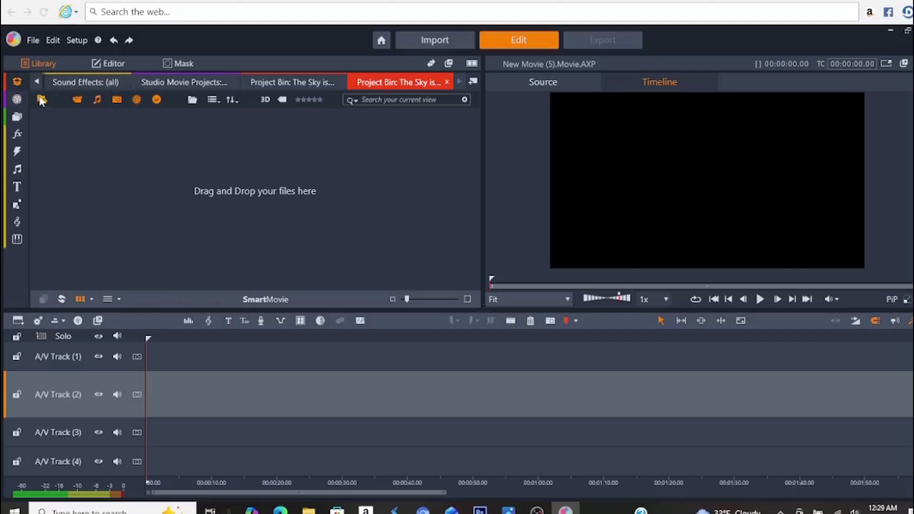
# Look through the library categories for project bins, collections, effects, transitions, sound effects and titles.
pyautogui.moveTo(21, 82)
pyautogui.moveTo(18, 109)
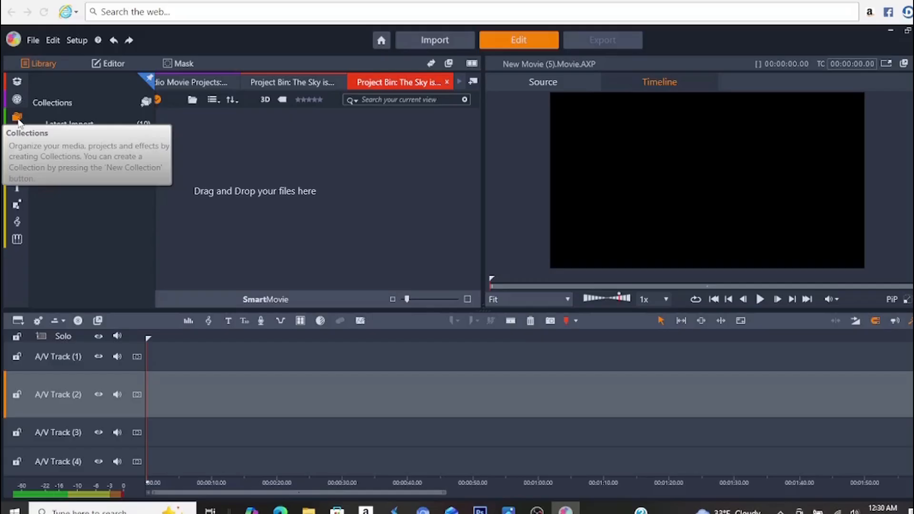
pyautogui.click(18, 135)
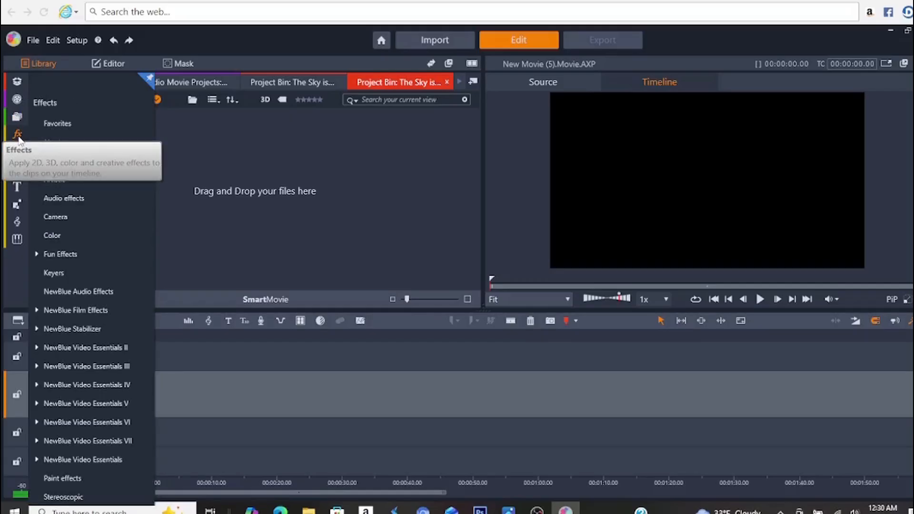
pyautogui.click(18, 153)
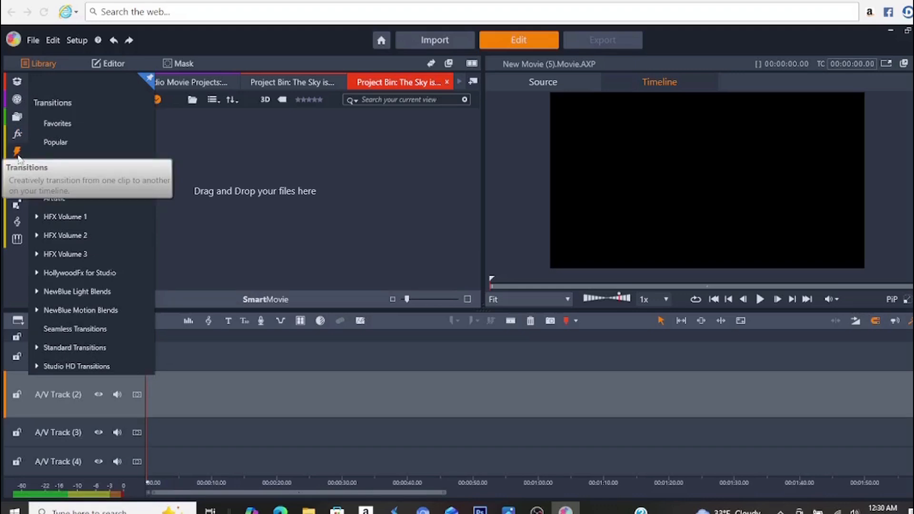
pyautogui.click(17, 168)
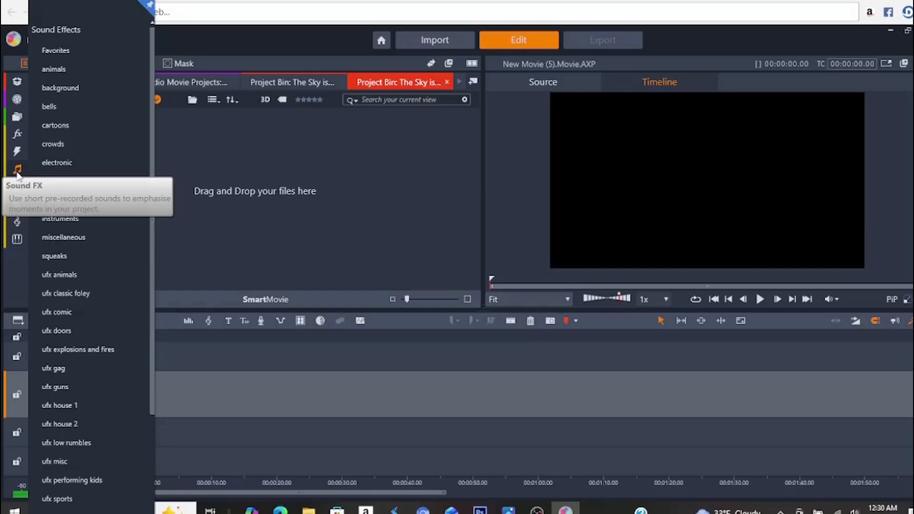
pyautogui.click(18, 186)
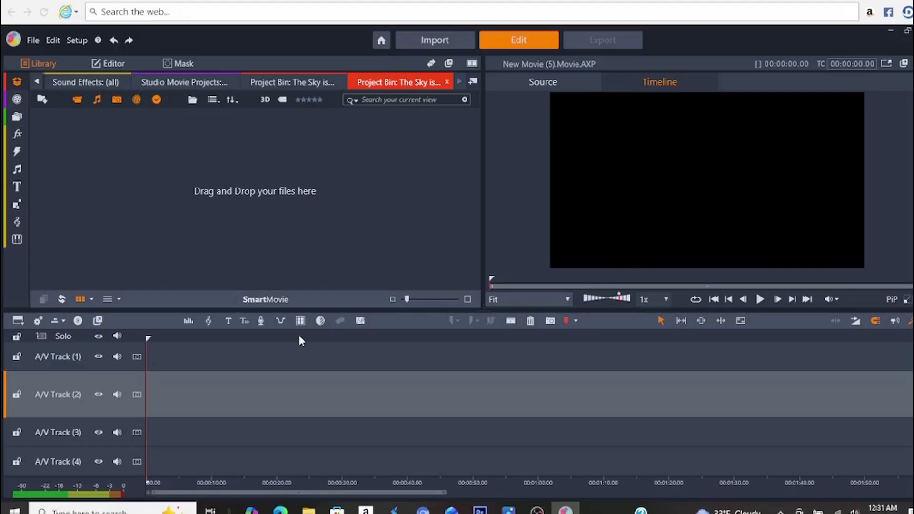
# Browse the saved movie projects in the Studio Projects folder without opening any of them.
pyautogui.click(32, 41)
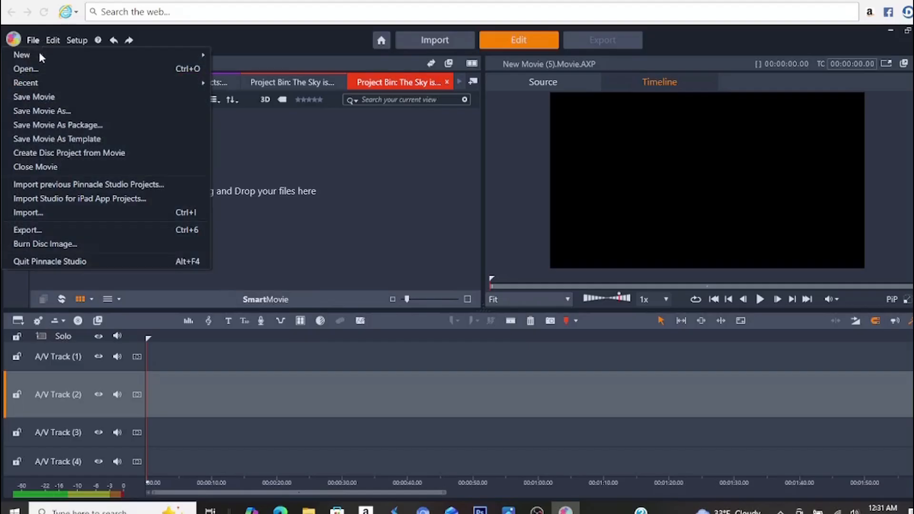
pyautogui.click(42, 69)
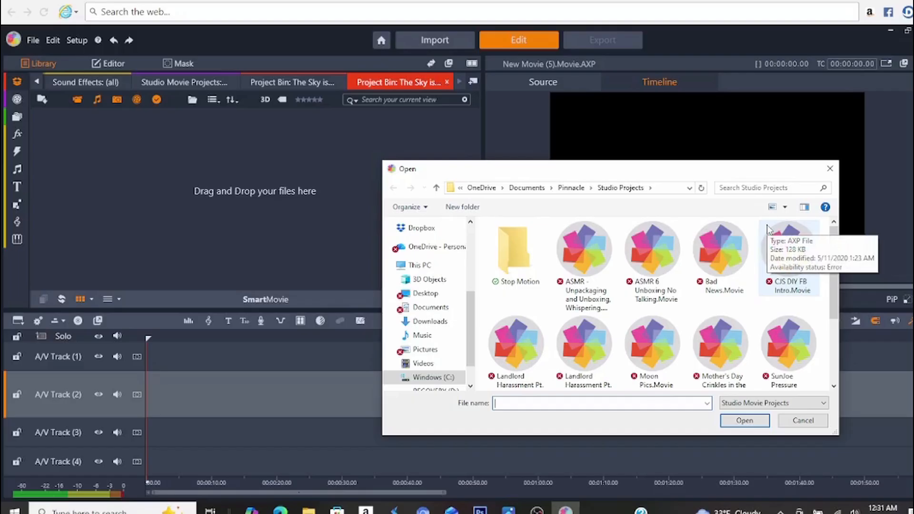
pyautogui.moveTo(834, 242)
pyautogui.mouseDown()
pyautogui.moveTo(836, 309)
pyautogui.moveTo(834, 233)
pyautogui.mouseUp()
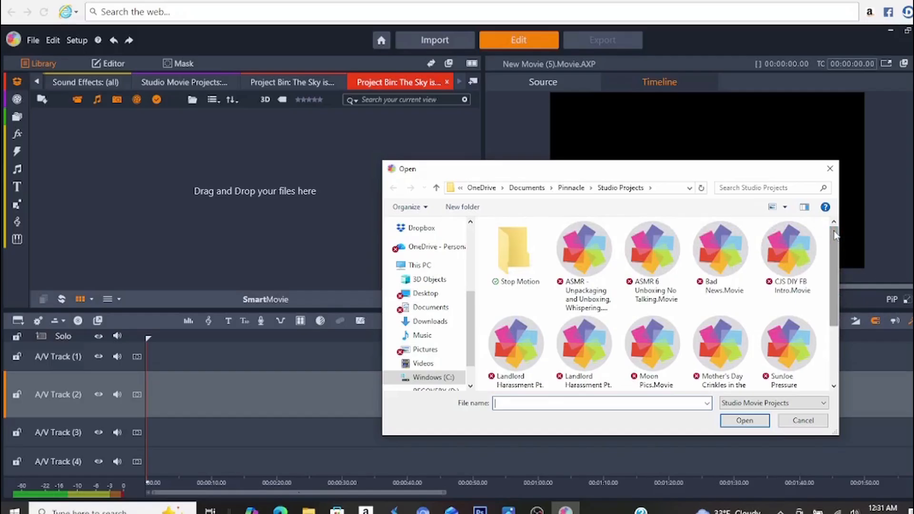
pyautogui.moveTo(834, 233); pyautogui.dragTo(838, 291)
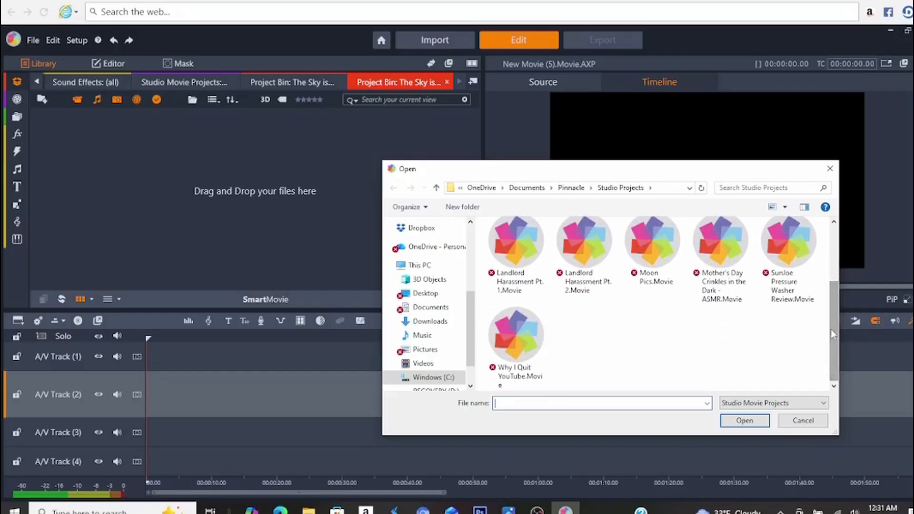
pyautogui.click(802, 421)
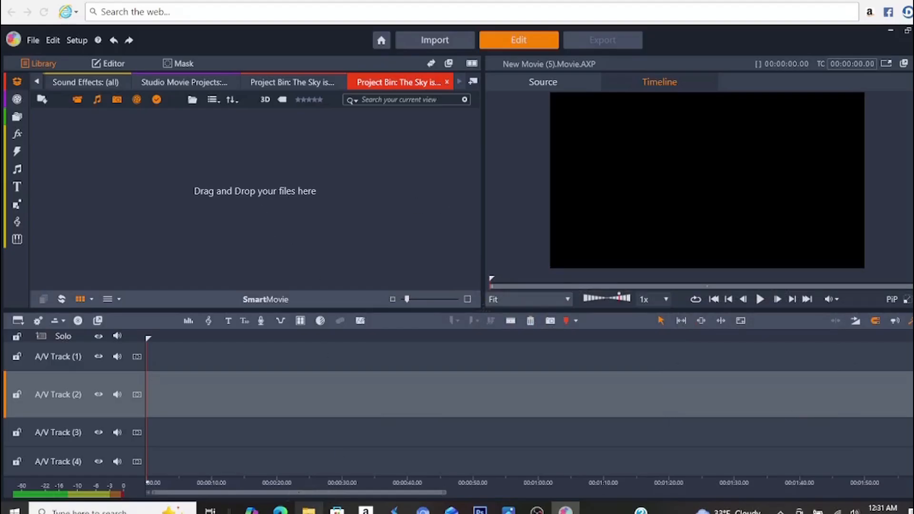
# Add the VIDDYOZE-Abstract Polygon (1) video from the Downloads folder to the project bin.
pyautogui.click(308, 511)
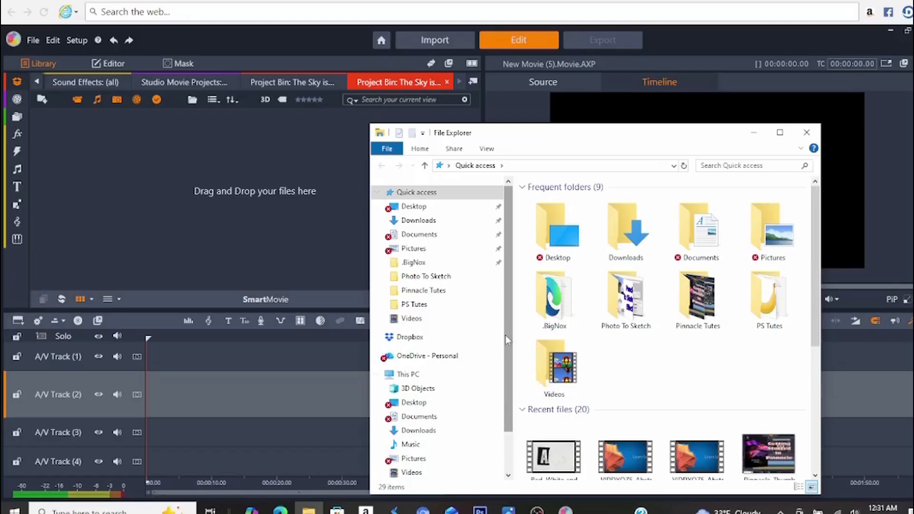
pyautogui.click(426, 227)
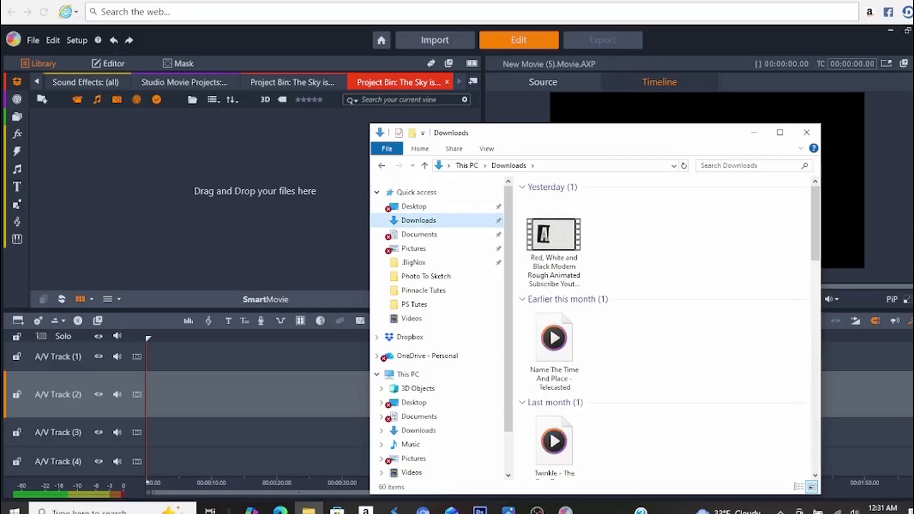
pyautogui.moveTo(815, 233); pyautogui.dragTo(824, 347)
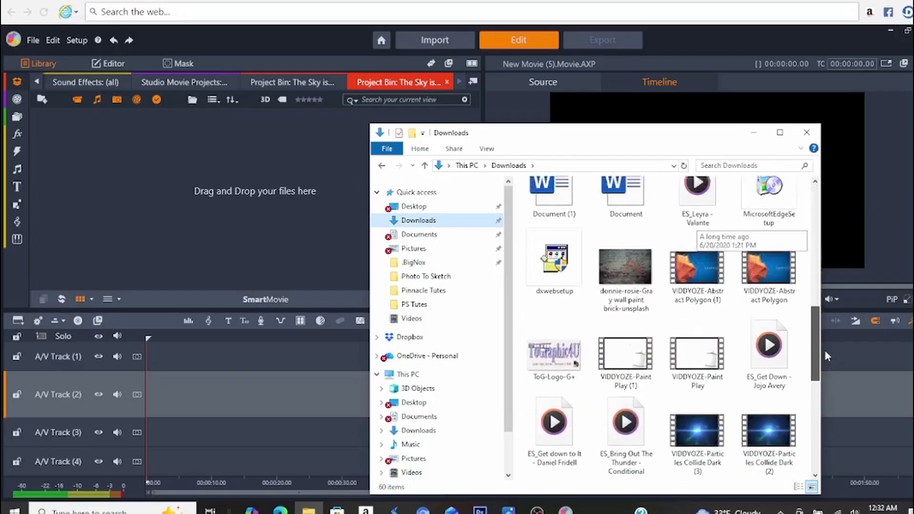
pyautogui.click(708, 278)
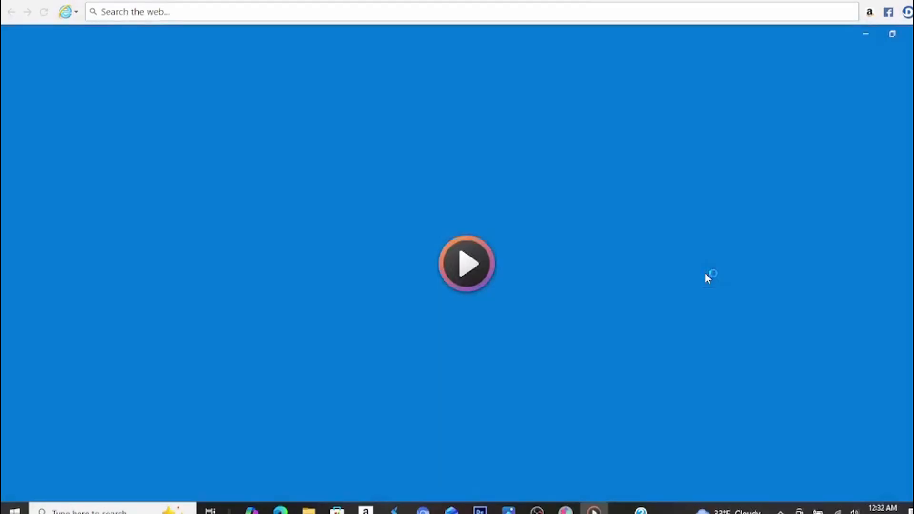
pyautogui.click(908, 34)
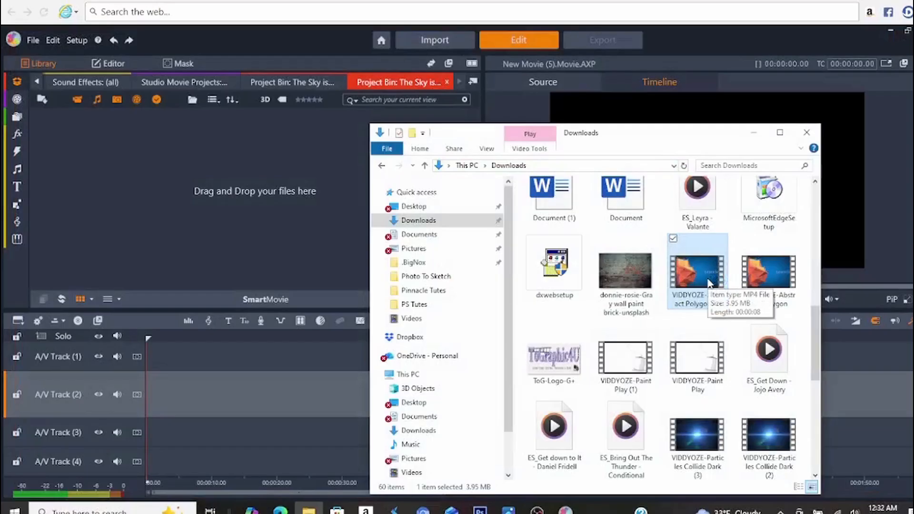
pyautogui.moveTo(709, 284); pyautogui.dragTo(58, 134)
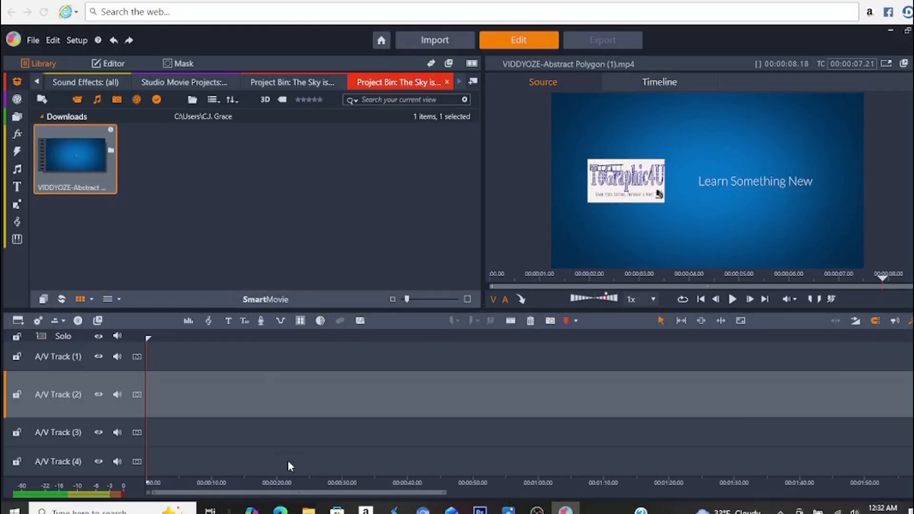
# Add the Red, White and Black Modern Rough Animated Subscribe Youtube Channel Outro video from Downloads to the project bin.
pyautogui.click(309, 509)
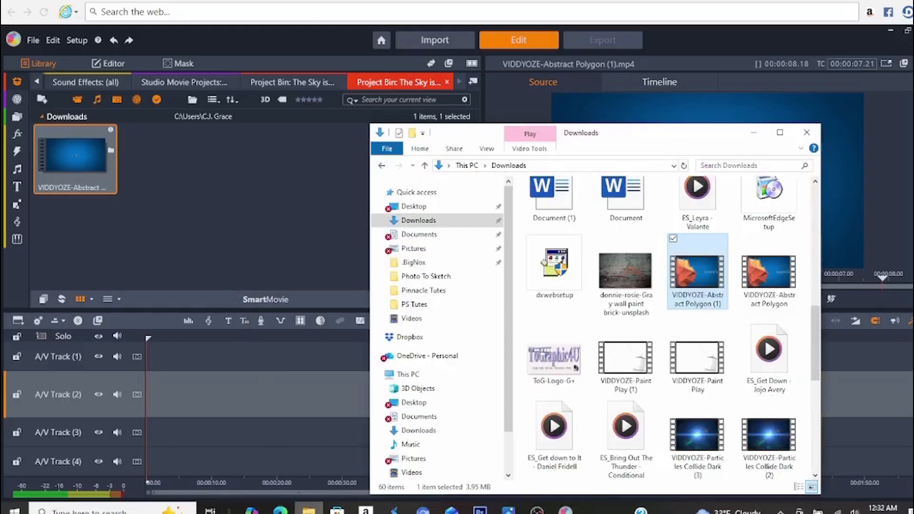
pyautogui.moveTo(815, 344); pyautogui.dragTo(821, 184)
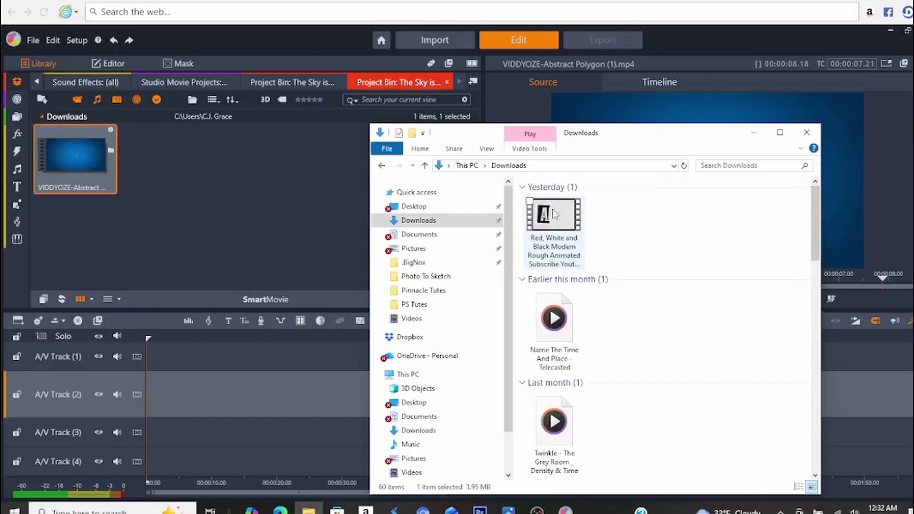
pyautogui.moveTo(553, 212); pyautogui.dragTo(240, 169)
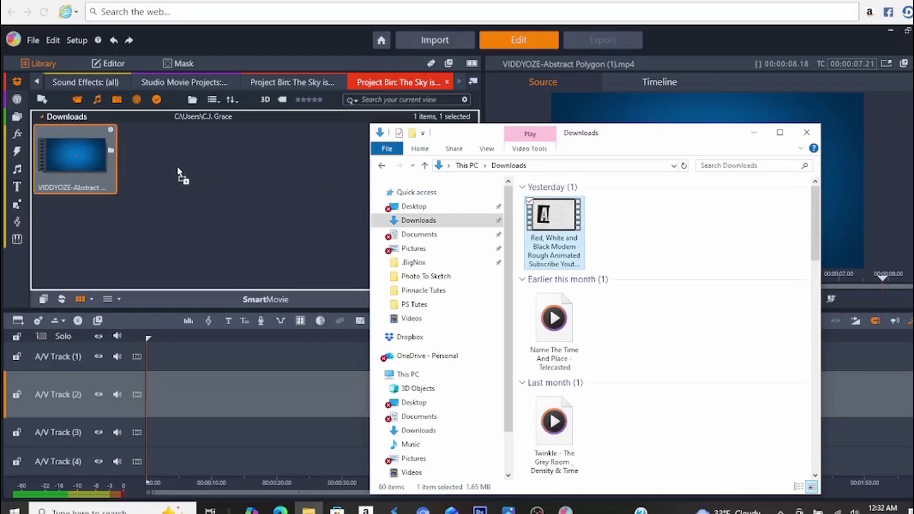
pyautogui.click(152, 159)
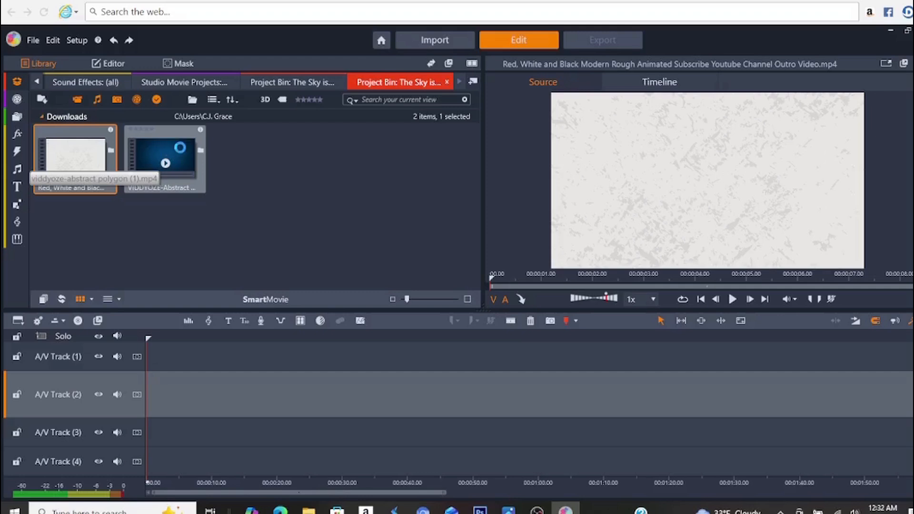
# Examine the commands available for the VIDDYOZE-Abstract Polygon (1) clip in the bin, including Remove from Project Bin, without applying any.
pyautogui.click(180, 150)
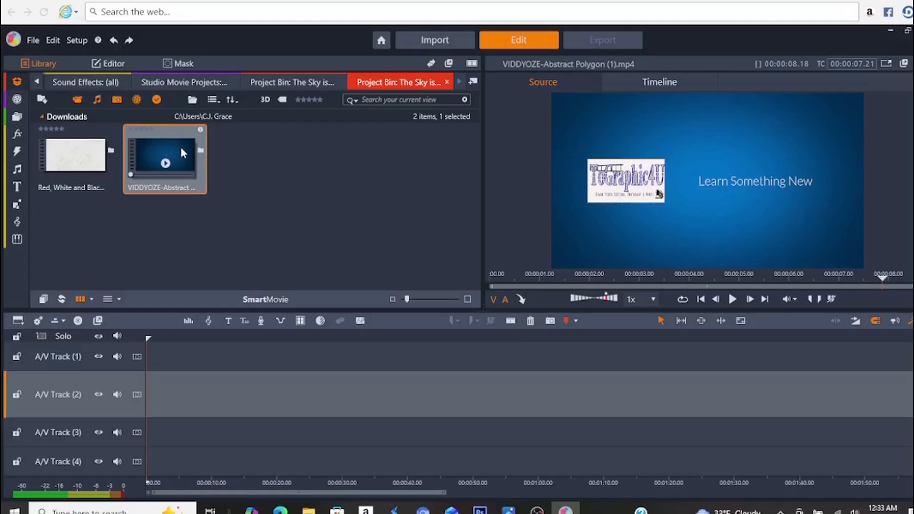
pyautogui.rightClick(181, 146)
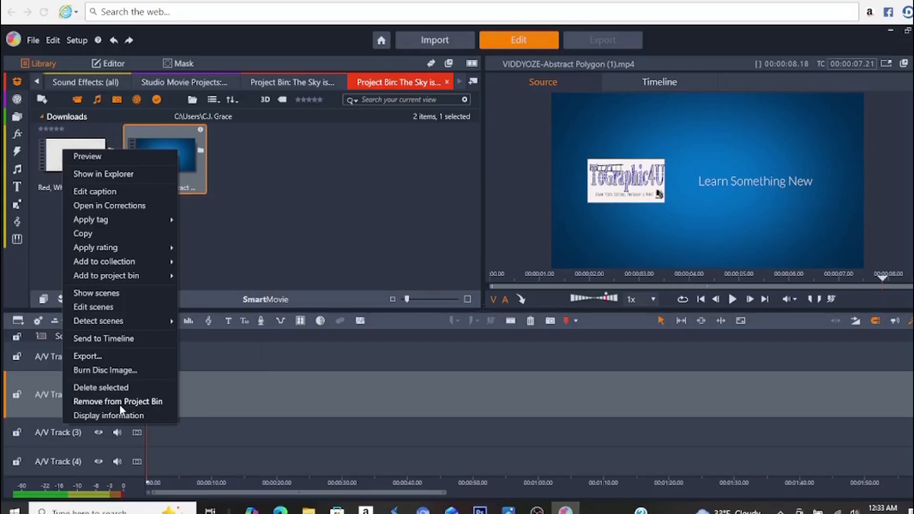
pyautogui.click(244, 256)
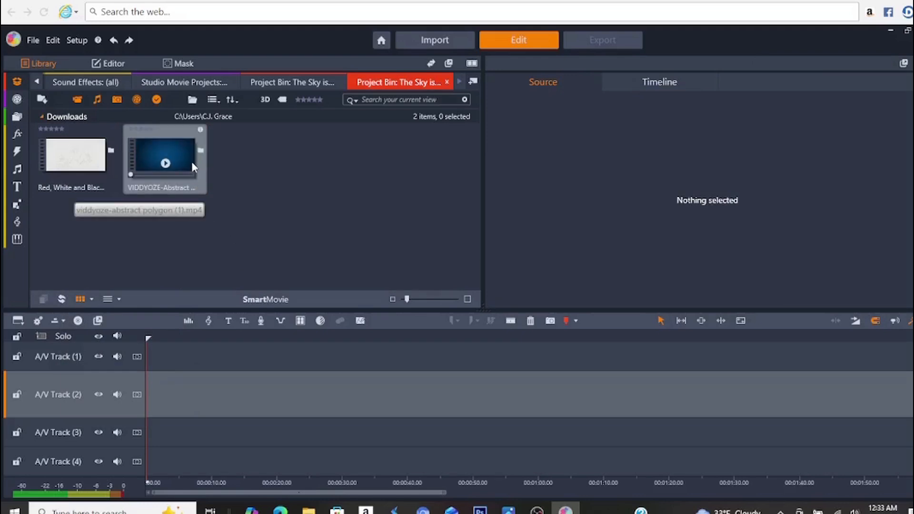
# Place the VIDDYOZE-Abstract Polygon (1) clip at the start of A/V Track (2) and the Red, White and Black outro clip directly after it.
pyautogui.moveTo(191, 162)
pyautogui.mouseDown()
pyautogui.moveTo(181, 402)
pyautogui.moveTo(152, 398)
pyautogui.mouseUp()
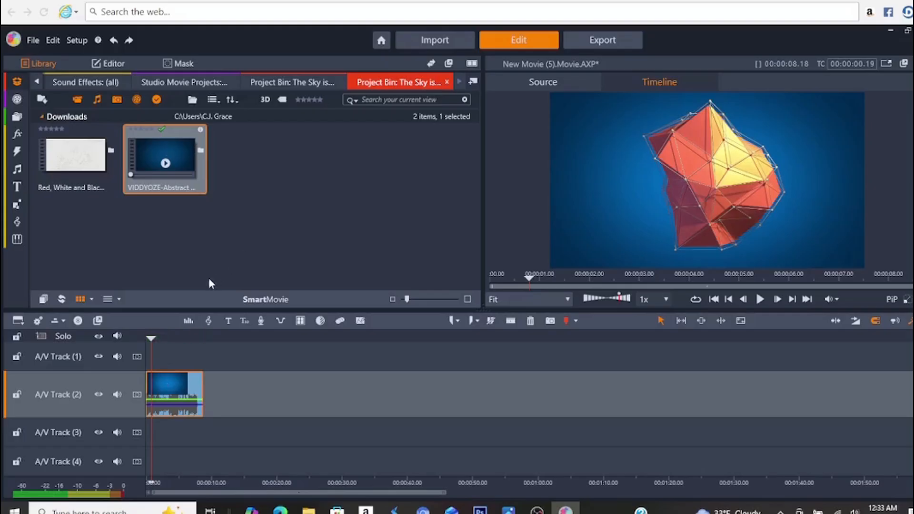
pyautogui.click(100, 155)
pyautogui.moveTo(99, 153); pyautogui.dragTo(205, 395)
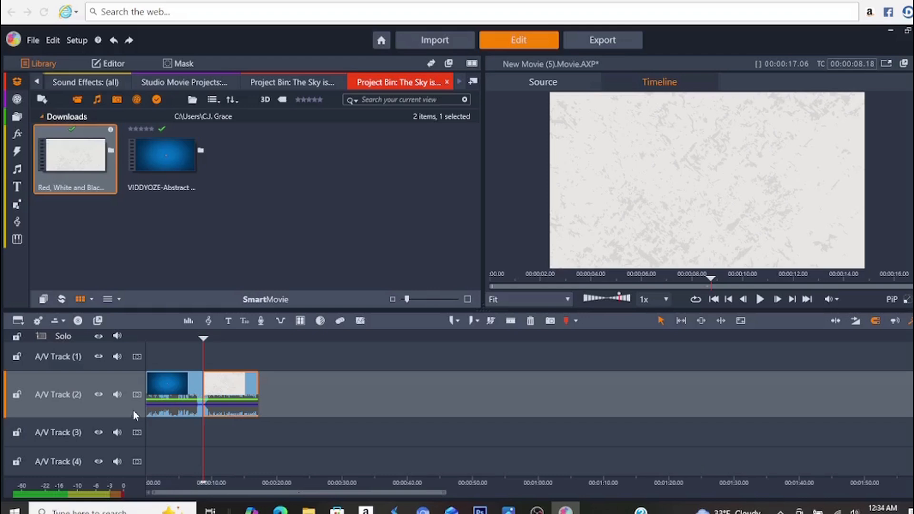
# Show the audio mixer controls, lower the master volume of A/V Track (2) to -20, and play the timeline from the beginning.
pyautogui.click(189, 323)
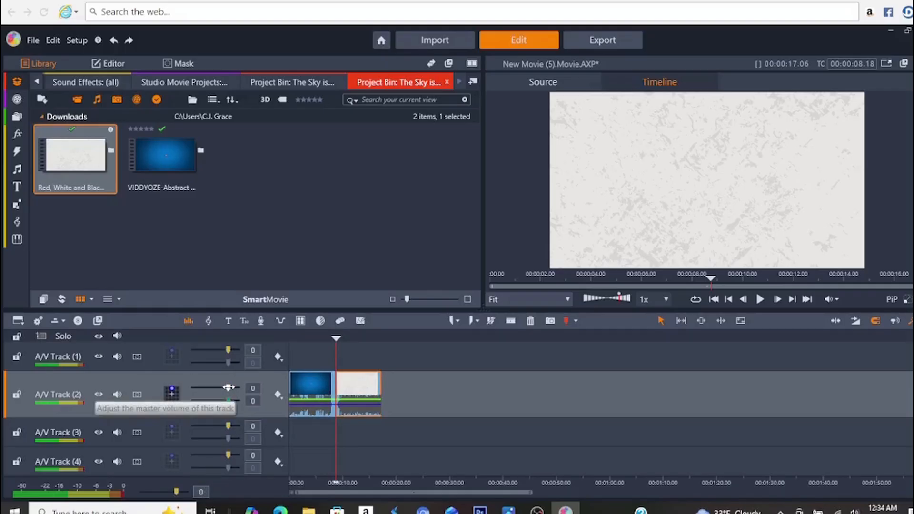
pyautogui.moveTo(229, 387); pyautogui.dragTo(201, 393)
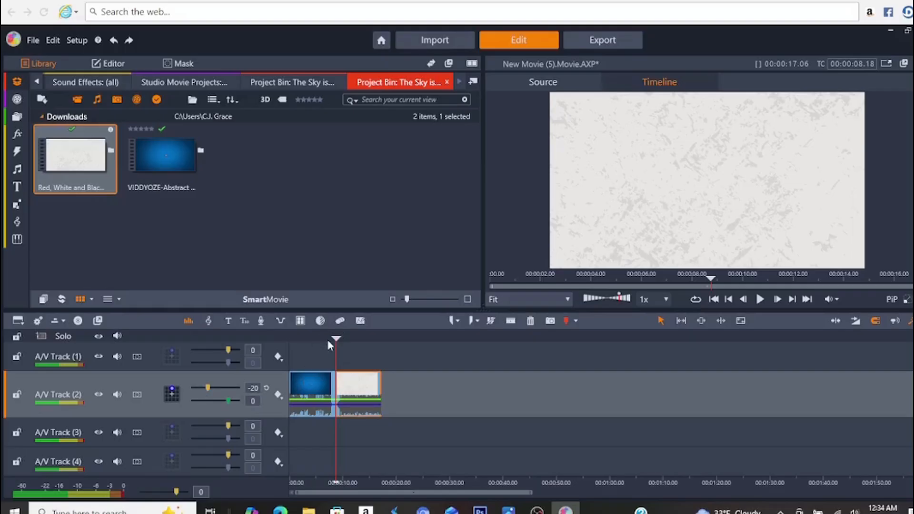
pyautogui.moveTo(331, 339); pyautogui.dragTo(287, 339)
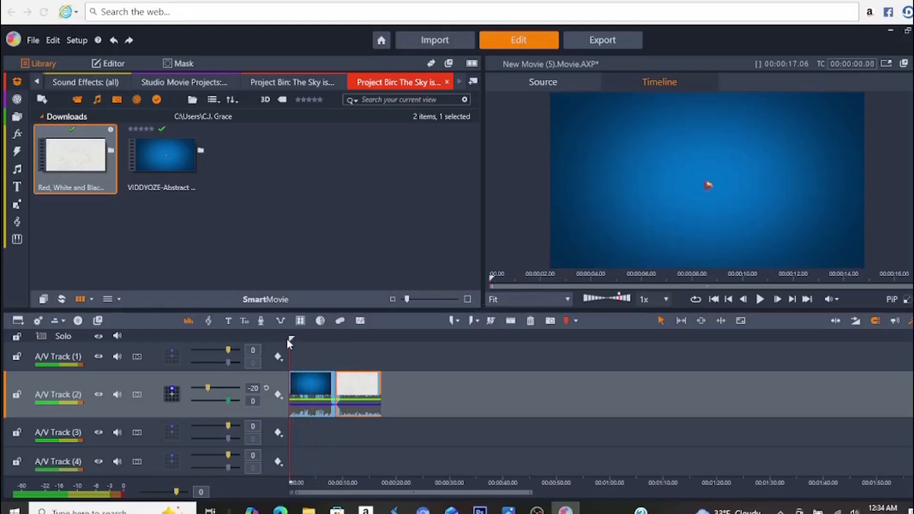
pyautogui.click(760, 299)
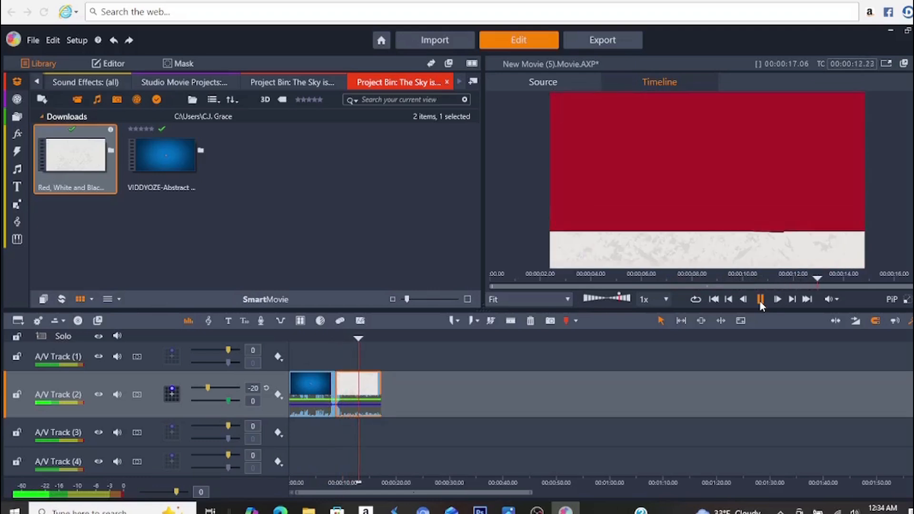
pyautogui.click(760, 300)
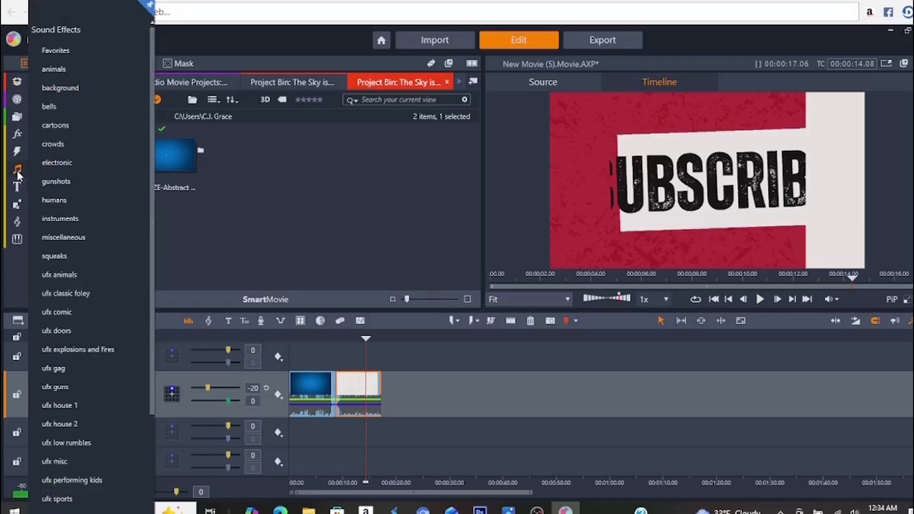
# Place the Ethnic - Chinatown Scorefitter music from the SoundStage library on A/V Track (3), starting where the outro clip ends.
pyautogui.click(18, 186)
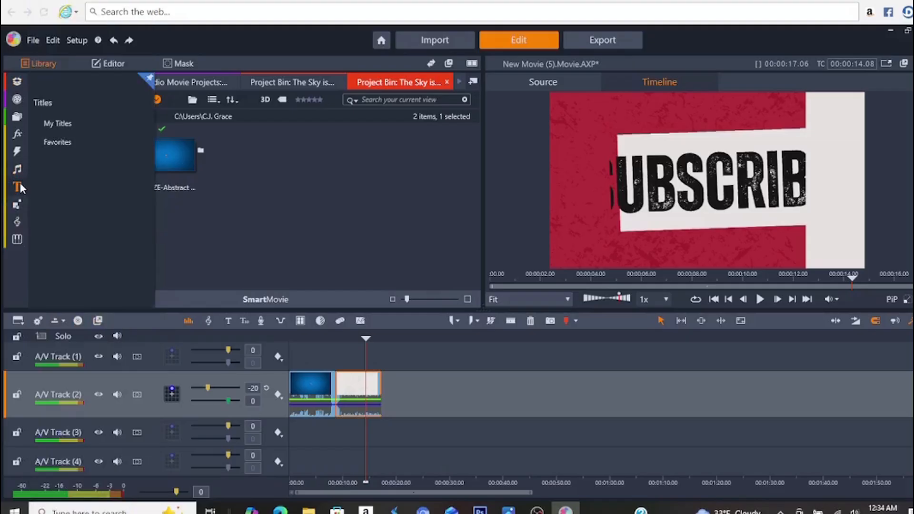
pyautogui.click(19, 203)
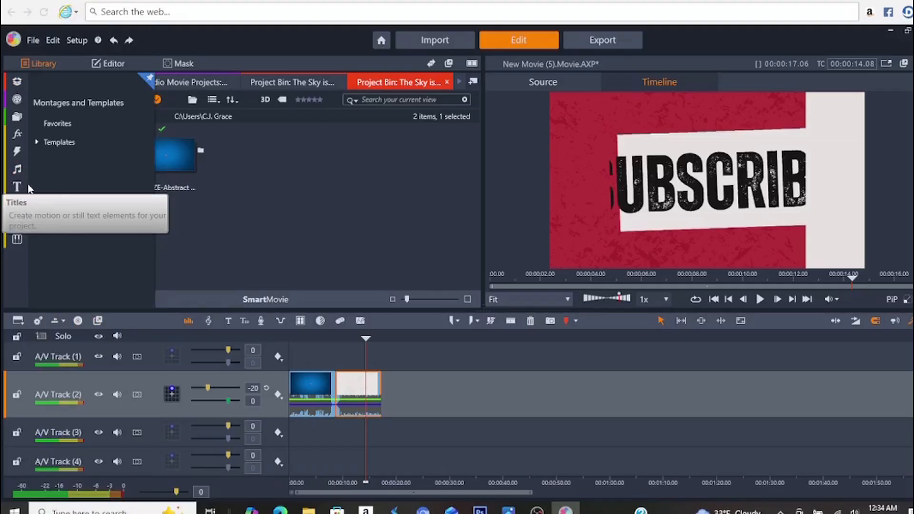
pyautogui.click(17, 222)
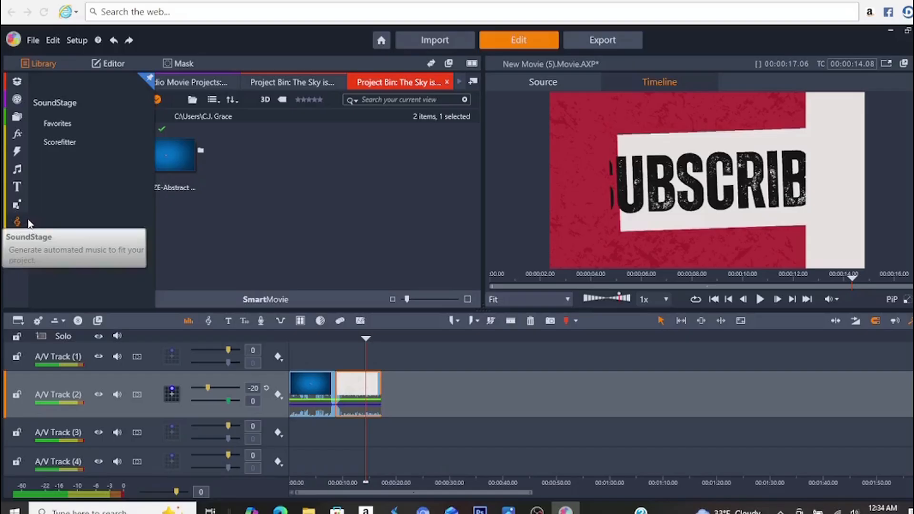
pyautogui.click(17, 224)
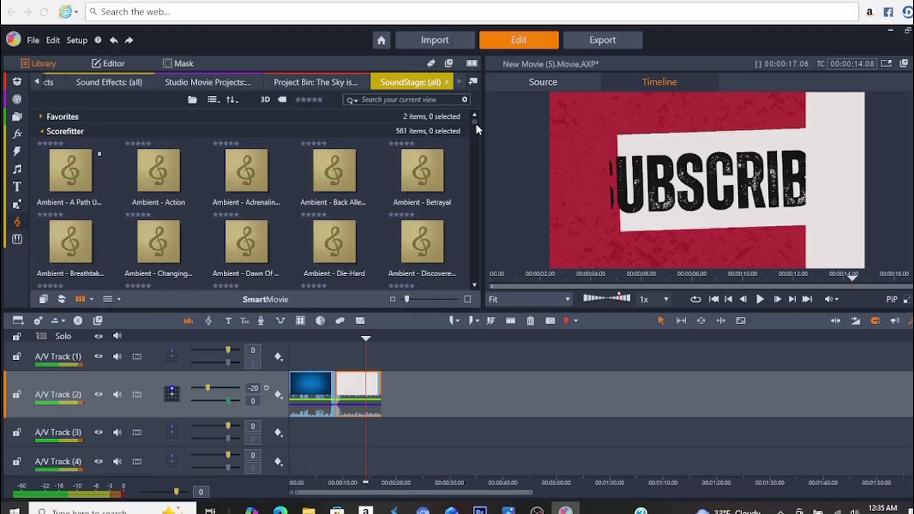
pyautogui.moveTo(475, 125); pyautogui.dragTo(476, 148)
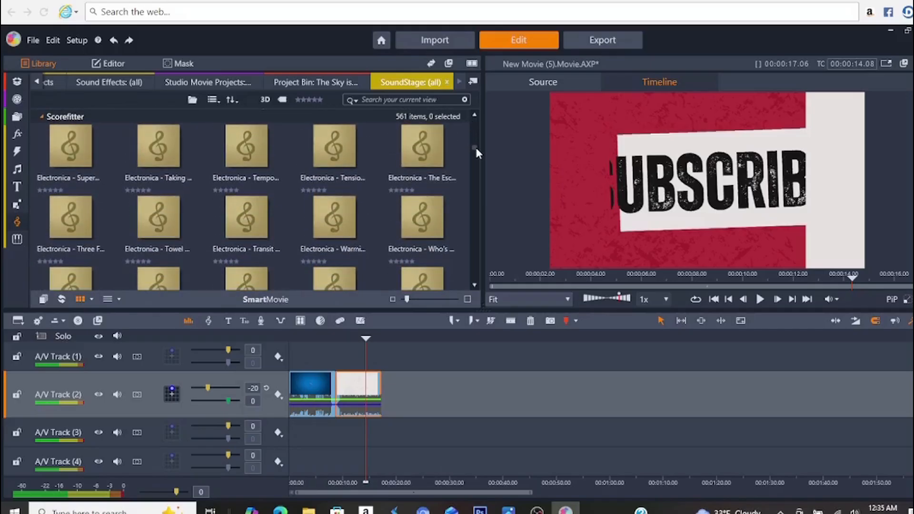
pyautogui.scroll(-3, 477, 151)
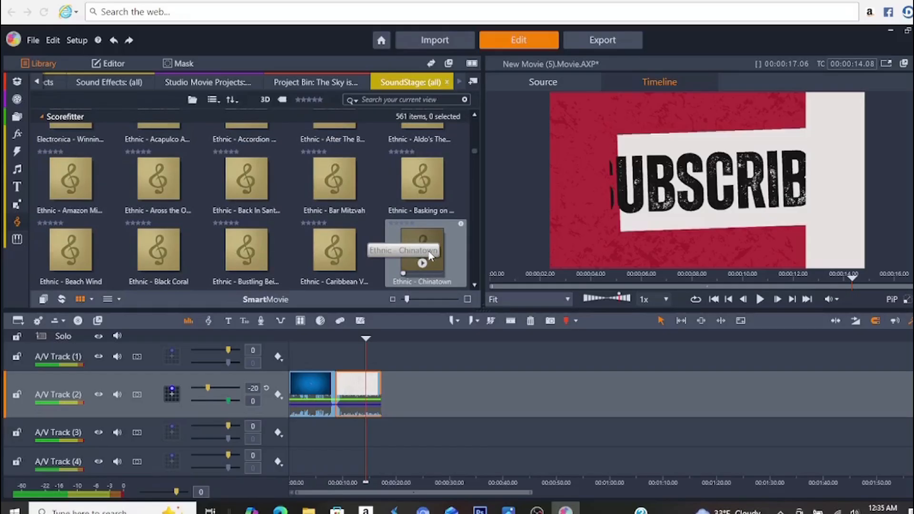
pyautogui.moveTo(430, 256); pyautogui.dragTo(389, 431)
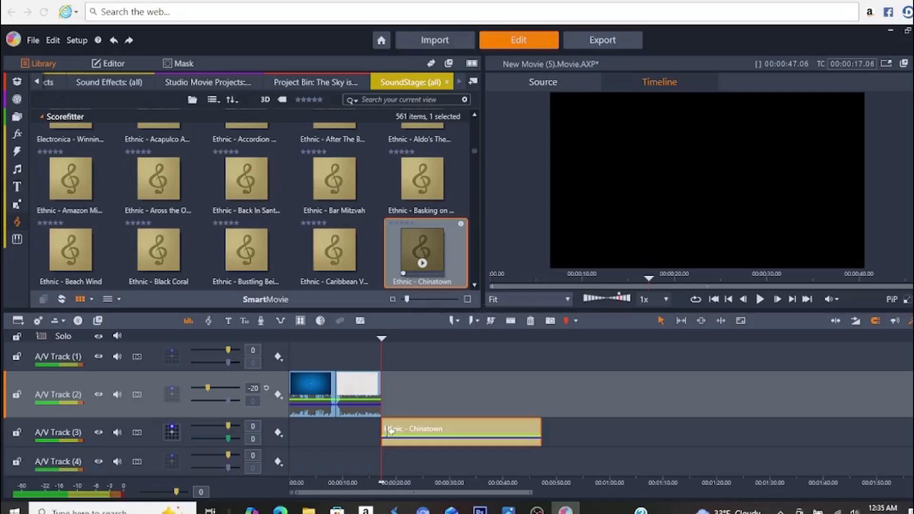
# Lower the master volume of A/V Track (3) to -20 and play a short part of the Chinatown music, then pause.
pyautogui.moveTo(229, 426); pyautogui.dragTo(200, 422)
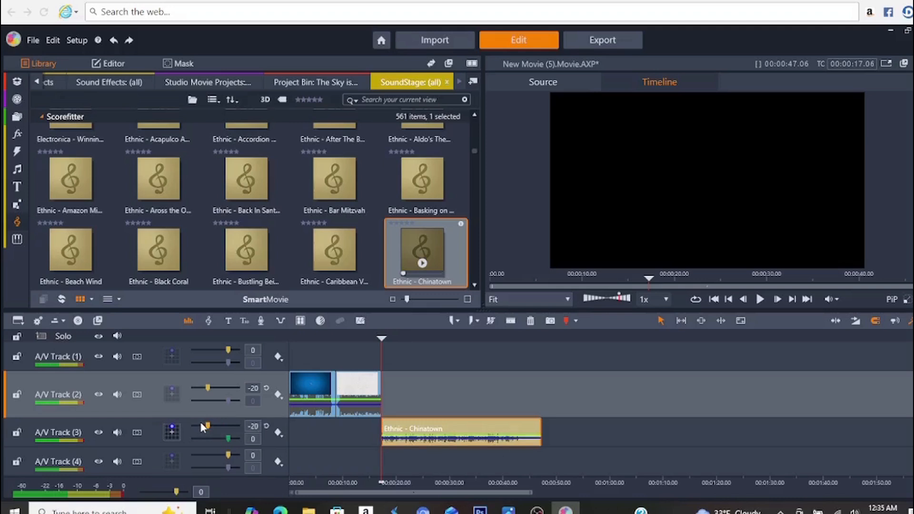
pyautogui.click(760, 300)
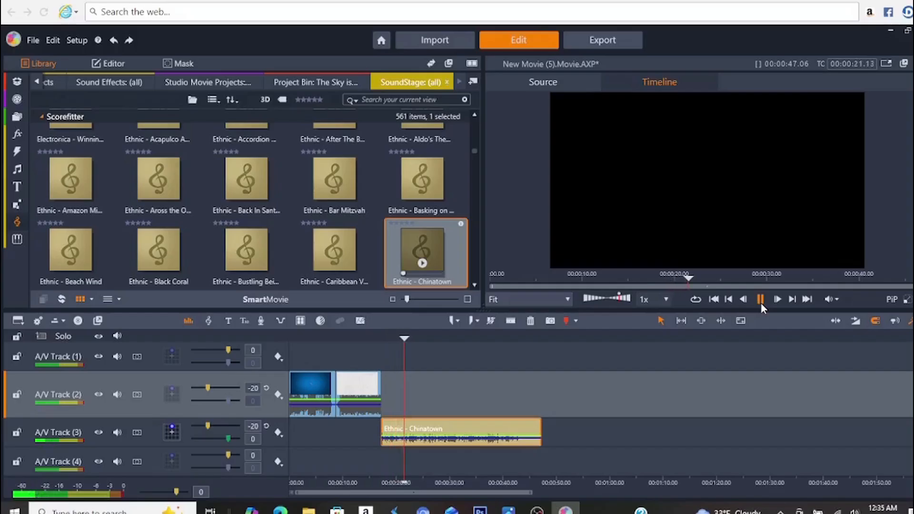
pyautogui.click(760, 303)
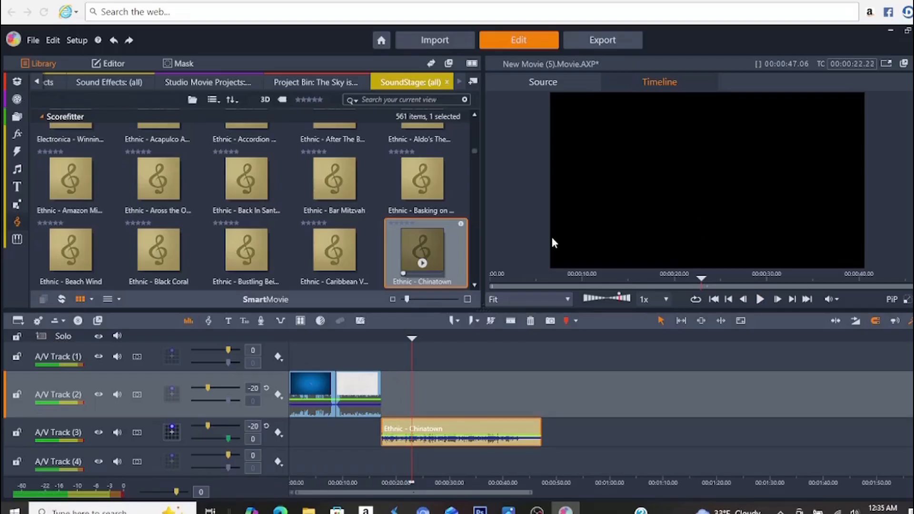
# Preview the Ethnic - Basking on the Beach music in the library and stop its playback.
pyautogui.click(423, 195)
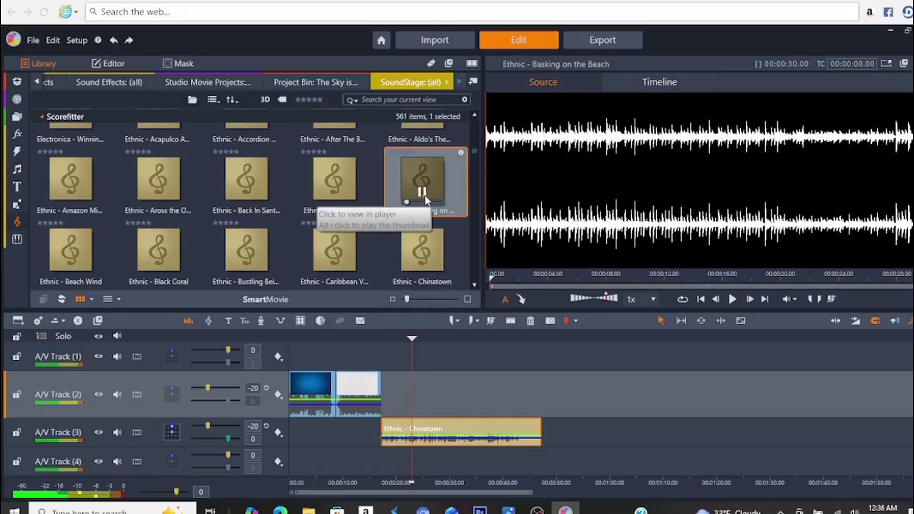
pyautogui.click(422, 193)
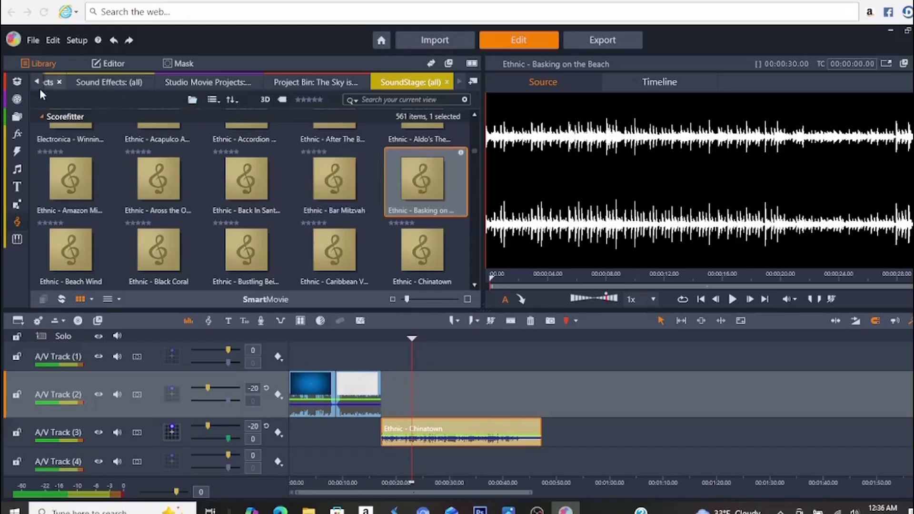
# Examine the library categories, including Projects, Effects, Transitions, Titles and SoundStage, without opening any.
pyautogui.moveTo(19, 97)
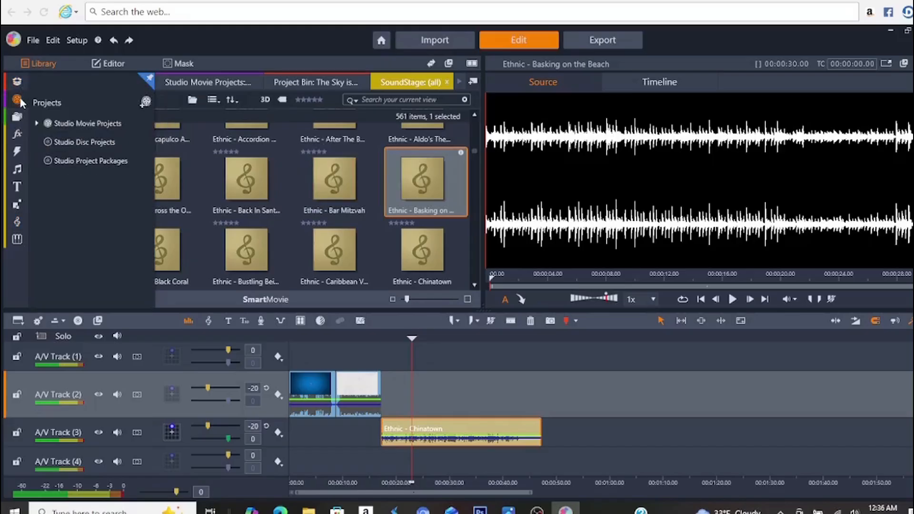
pyautogui.moveTo(19, 133)
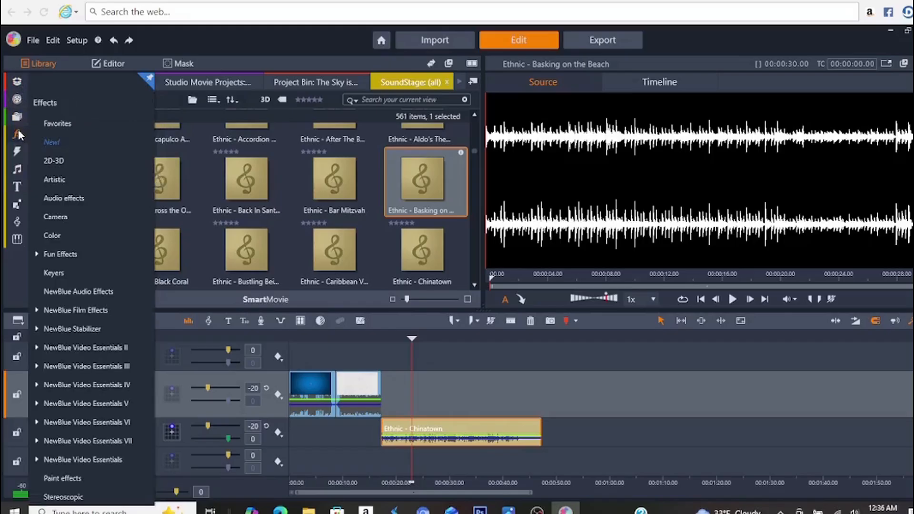
pyautogui.moveTo(19, 151)
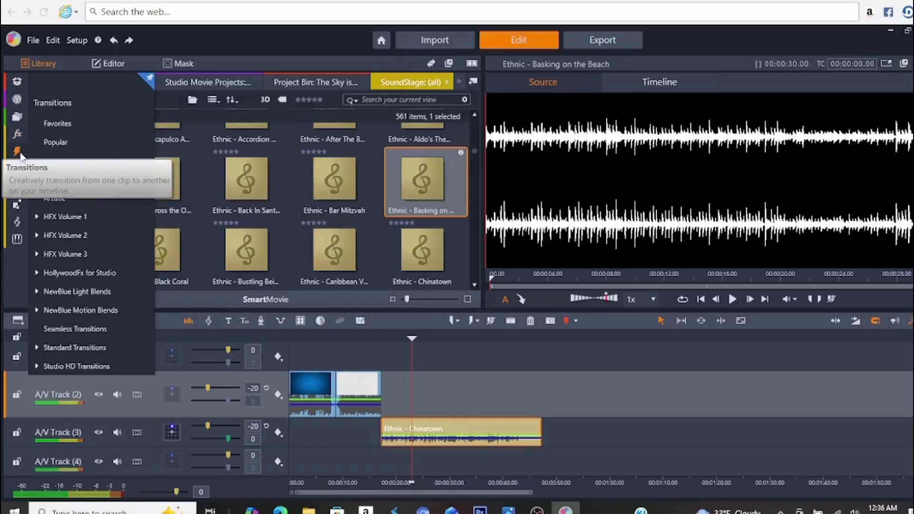
pyautogui.moveTo(21, 184)
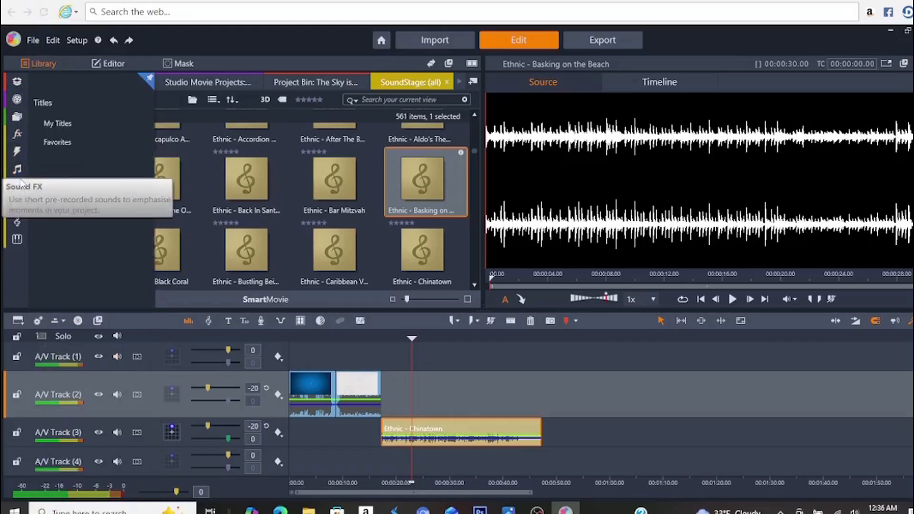
pyautogui.moveTo(19, 207)
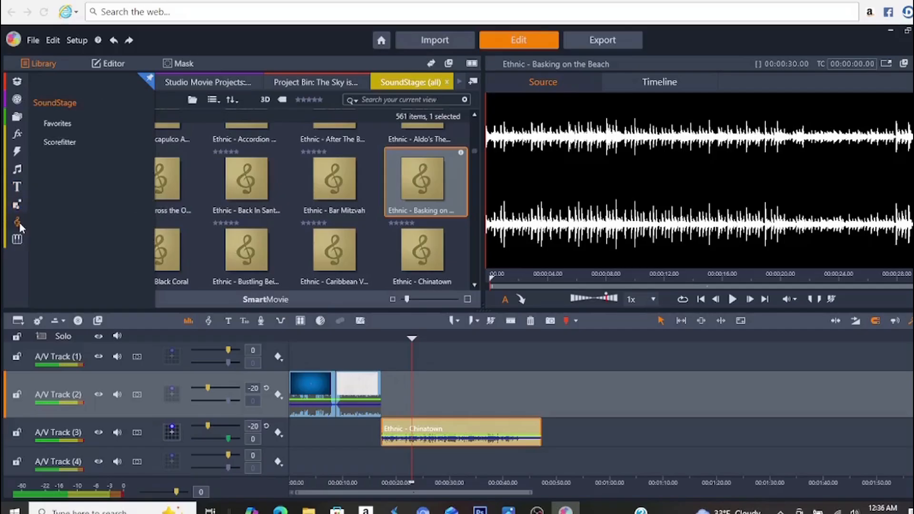
pyautogui.moveTo(18, 238)
# Review the library collections already open: the project bin, Studio Movie Projects, Sound Effects, Paint effects and Titles Favorites.
pyautogui.click(323, 87)
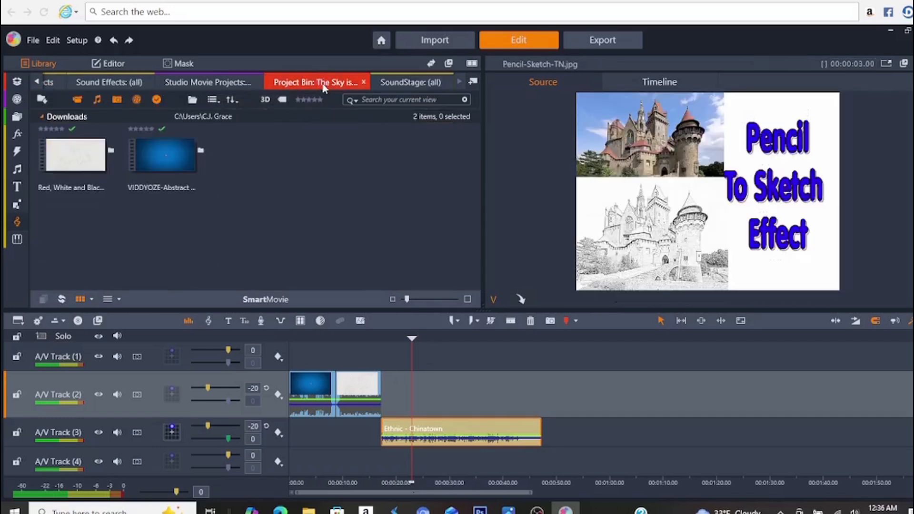
pyautogui.click(216, 82)
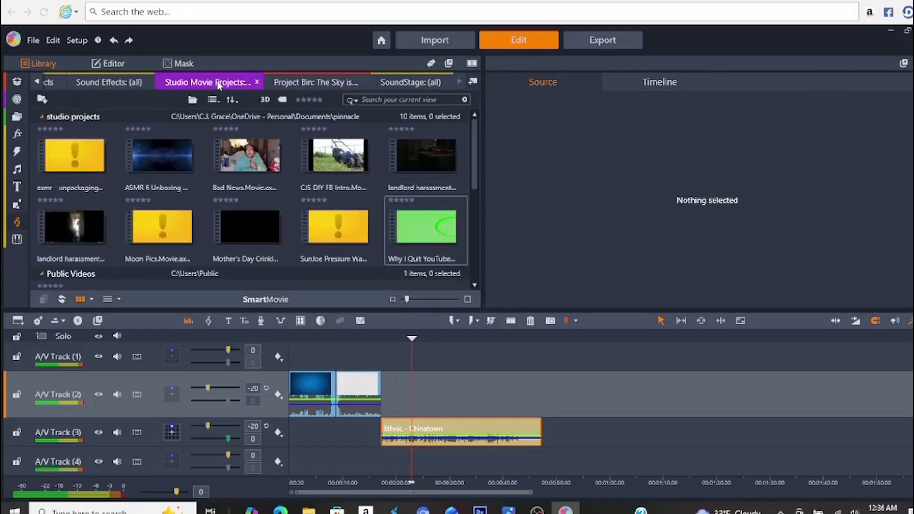
pyautogui.click(117, 83)
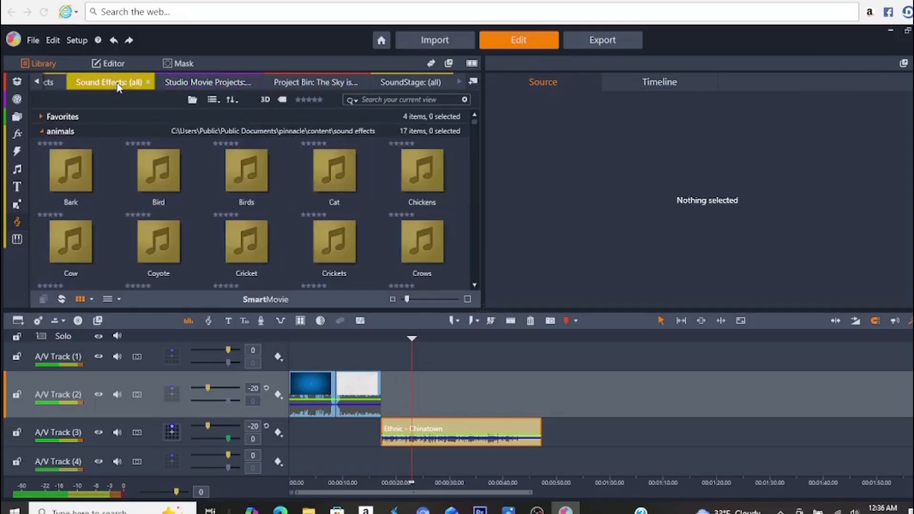
pyautogui.click(37, 83)
pyautogui.click(38, 83)
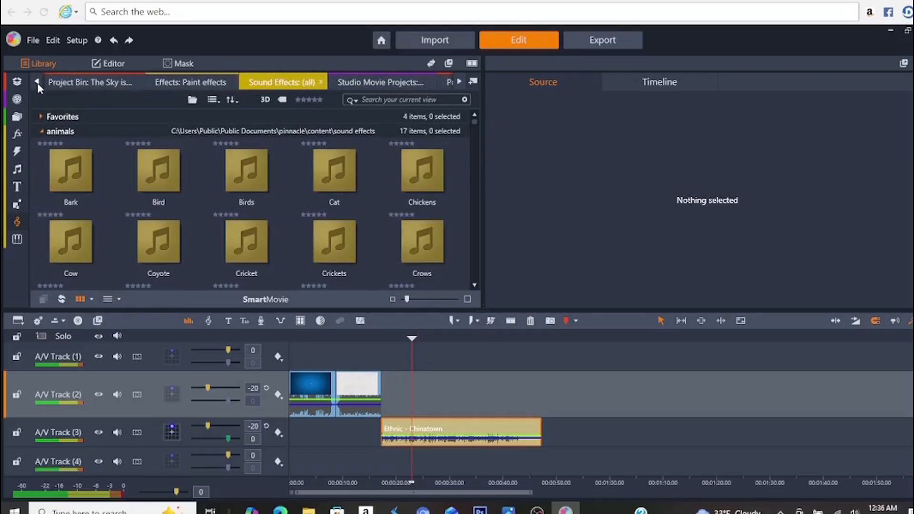
pyautogui.click(178, 82)
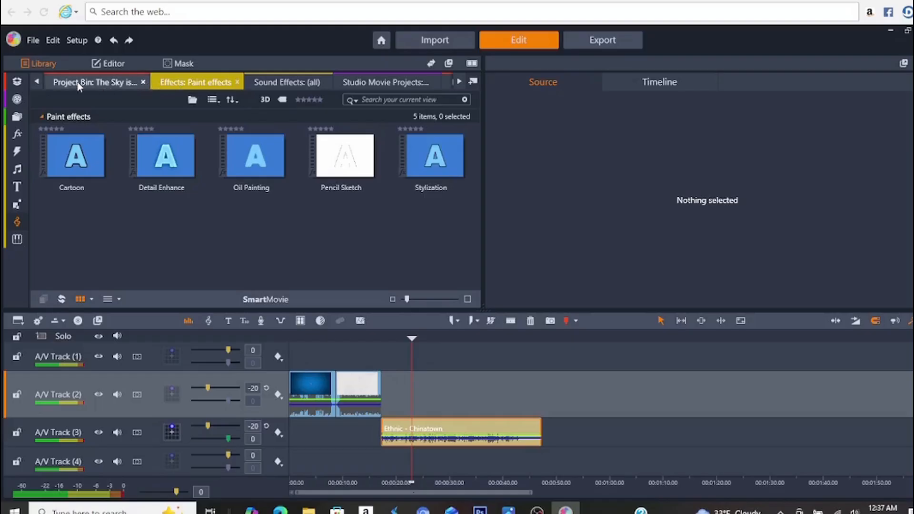
pyautogui.click(36, 81)
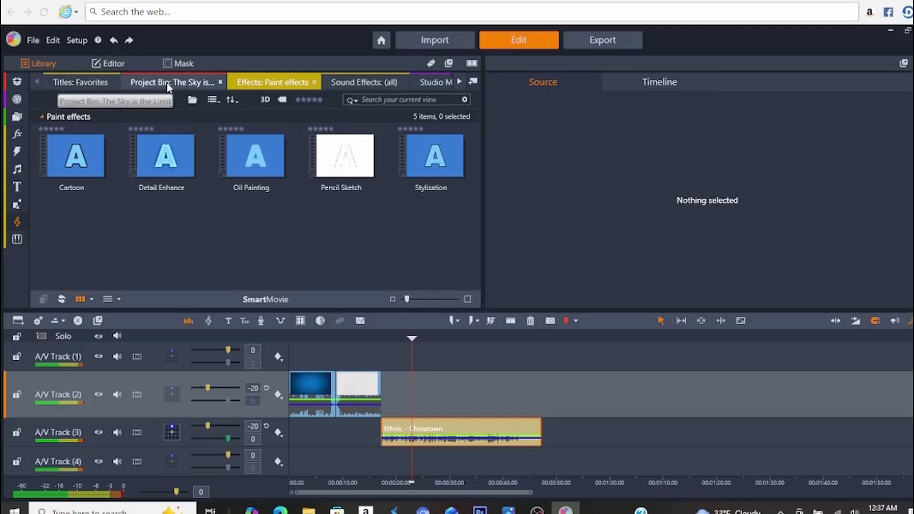
pyautogui.click(84, 84)
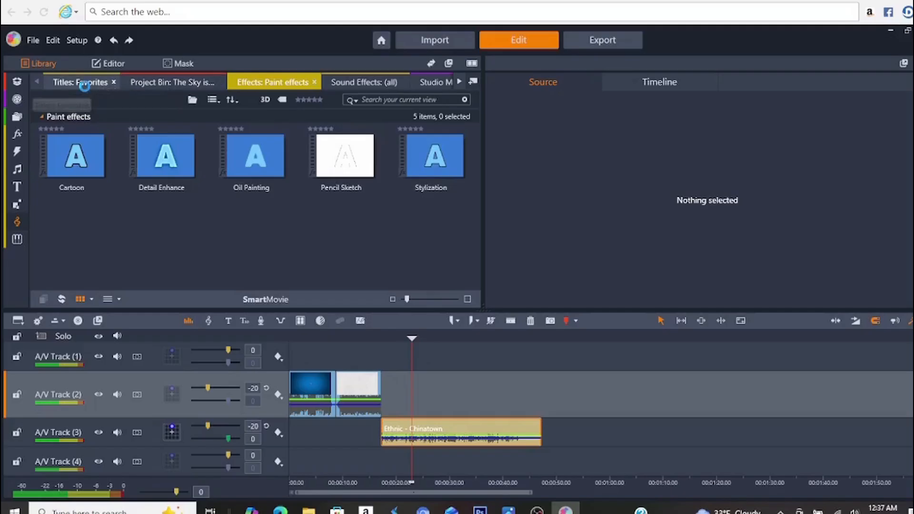